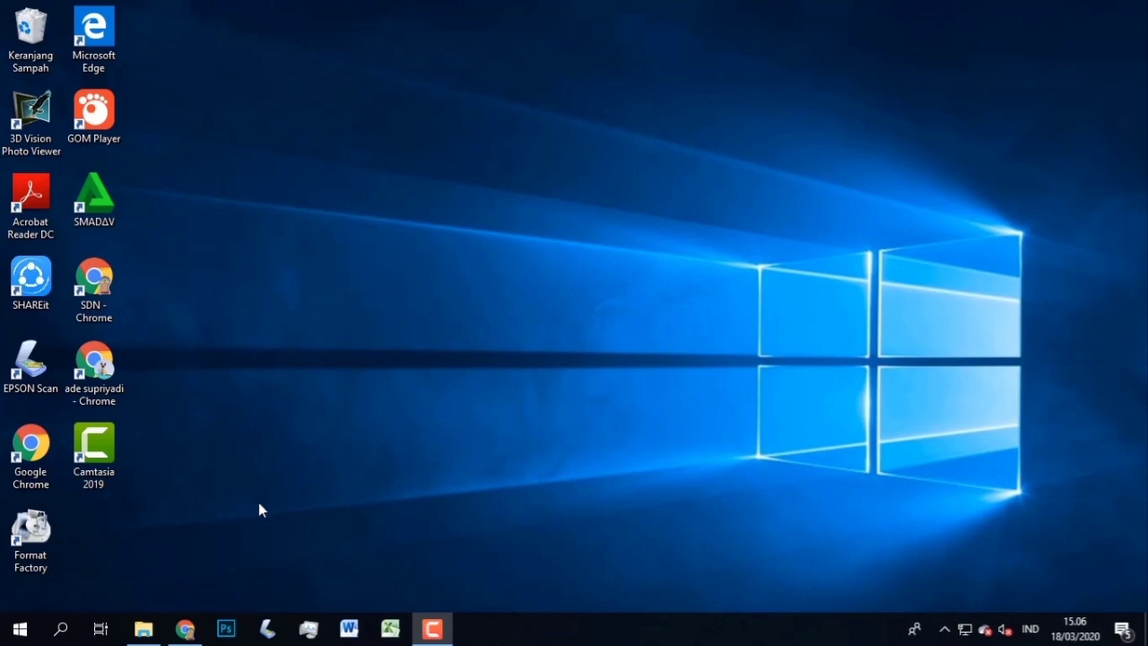
Step: Bring Chrome forward and open the Google apps list, scrolled down to Dokumen (Docs)
{"action": "left_click", "coordinate": [186, 630]}
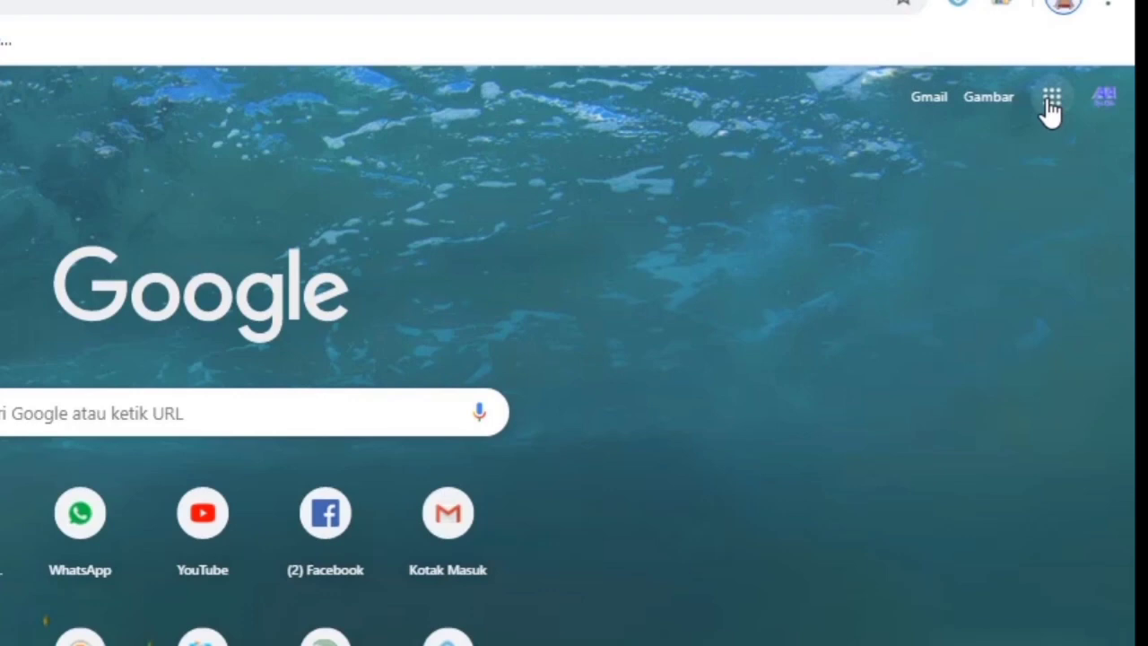
{"action": "left_click", "coordinate": [1072, 101]}
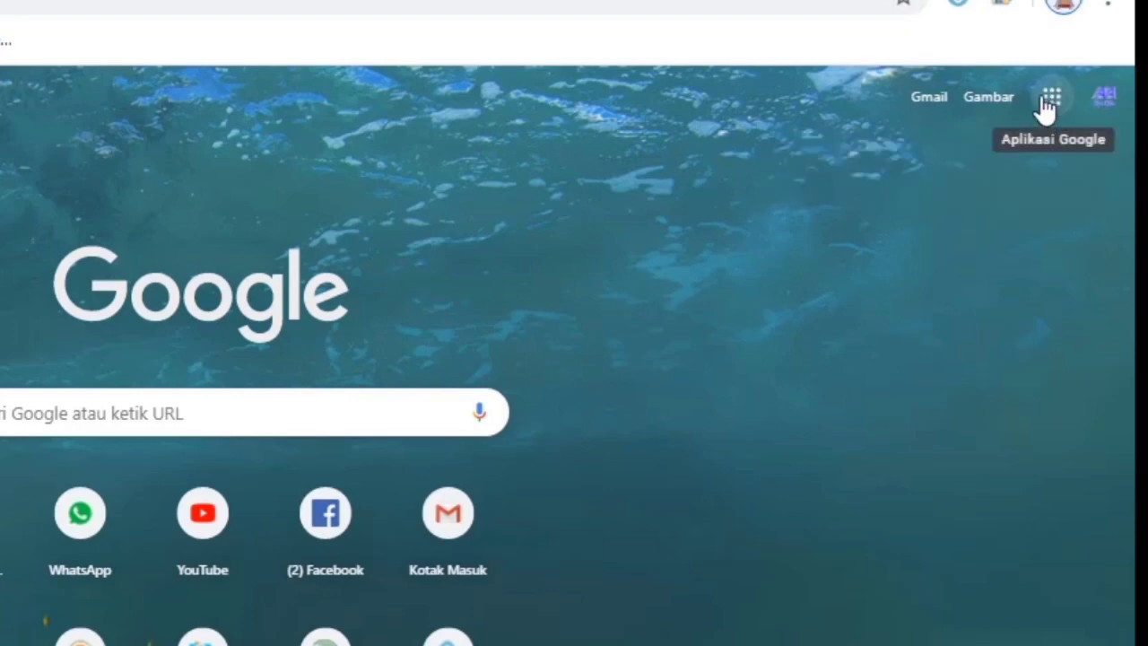
{"action": "left_click", "coordinate": [1042, 106]}
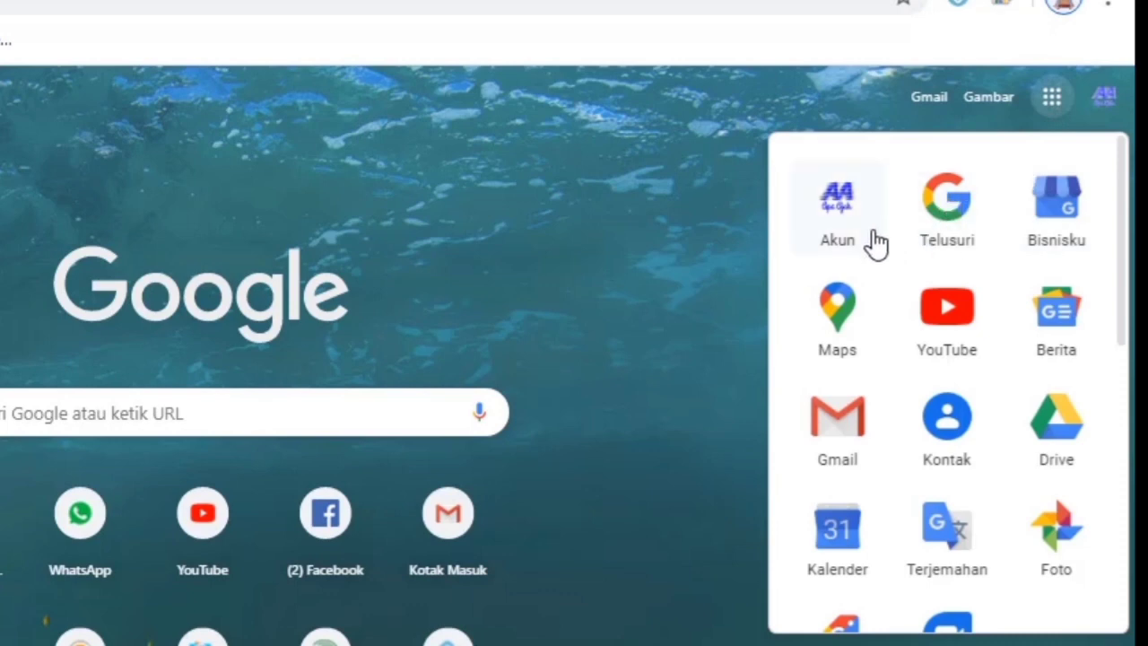
{"action": "scroll", "coordinate": [902, 331], "scroll_direction": "down", "scroll_amount": 2}
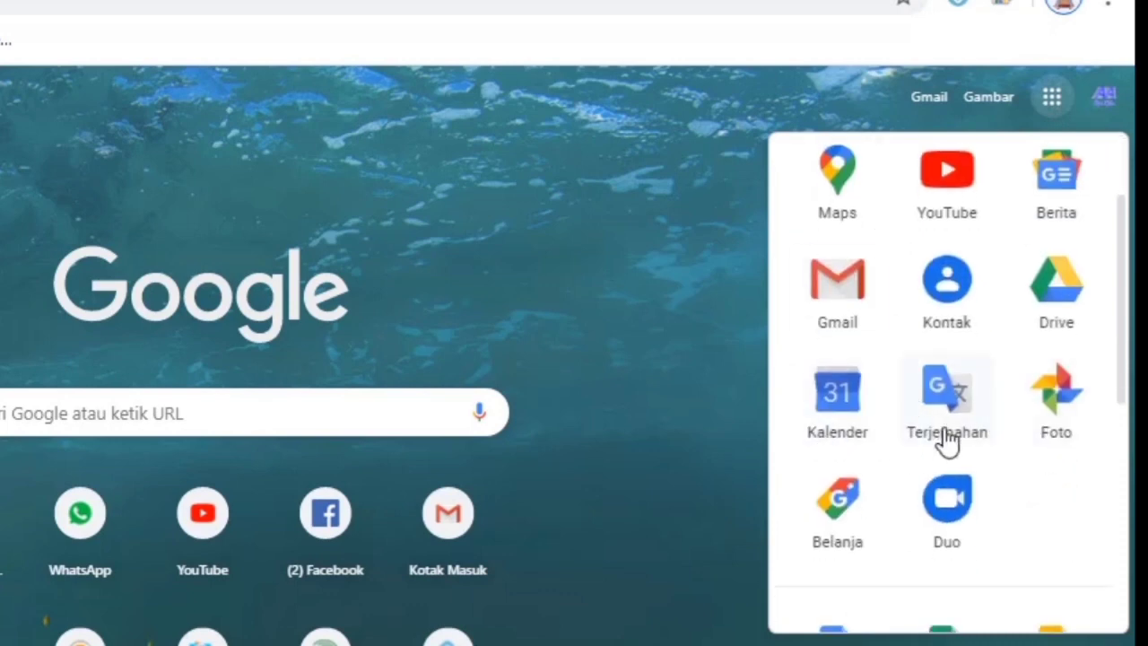
{"action": "scroll", "coordinate": [940, 440], "scroll_direction": "down", "scroll_amount": 3}
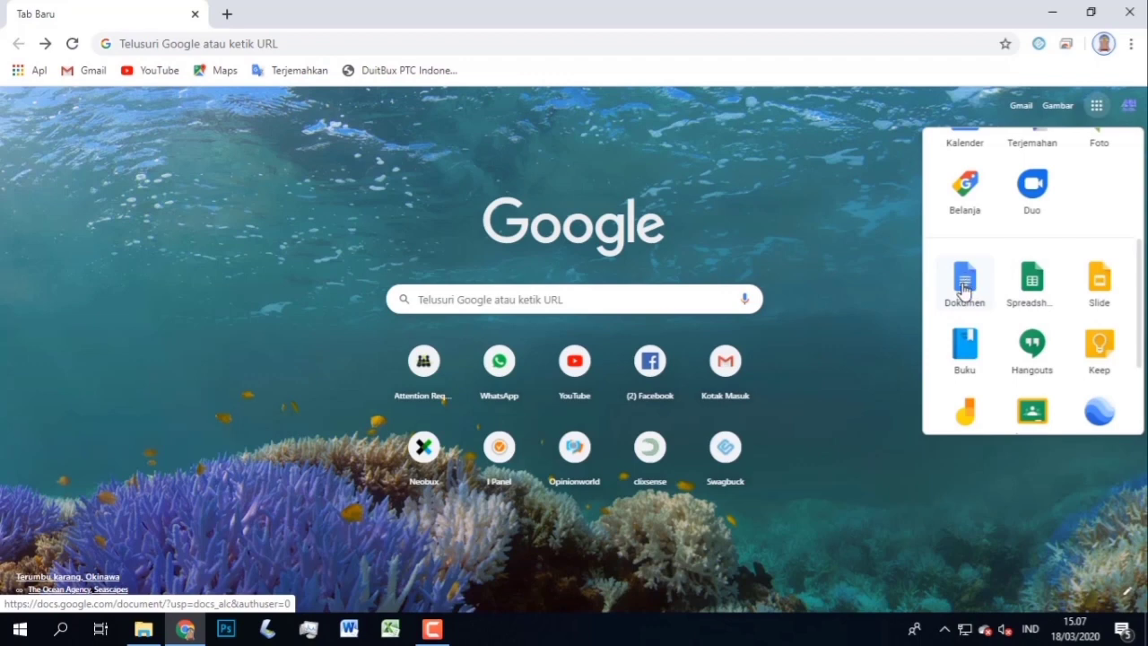
Step: Open Google Docs and create a new document from the Resume Serif template
{"action": "left_click", "coordinate": [964, 289]}
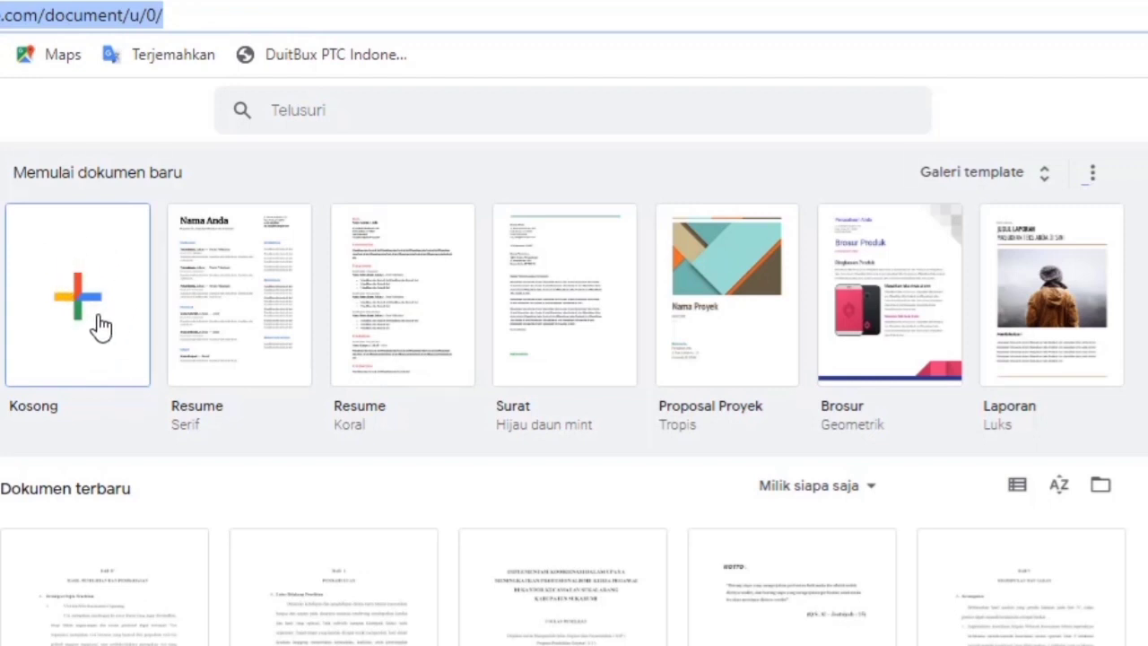
{"action": "left_click", "coordinate": [262, 323]}
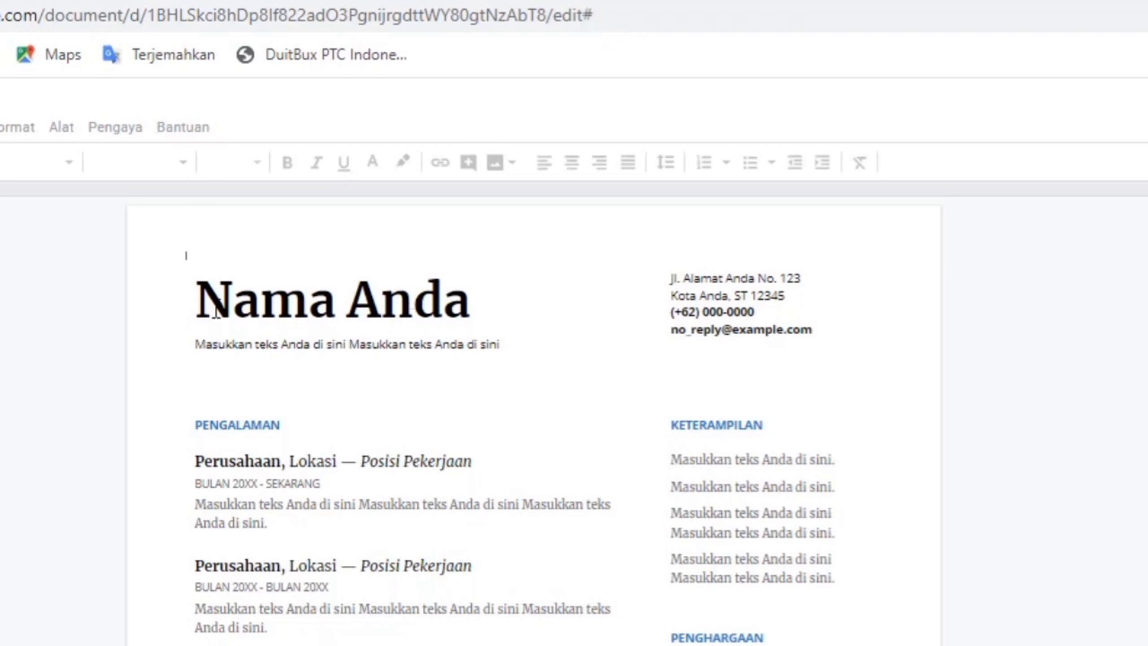
Step: Select all the resume template's placeholder text with Ctrl+A and delete it
{"action": "key", "text": "ctrl+a"}
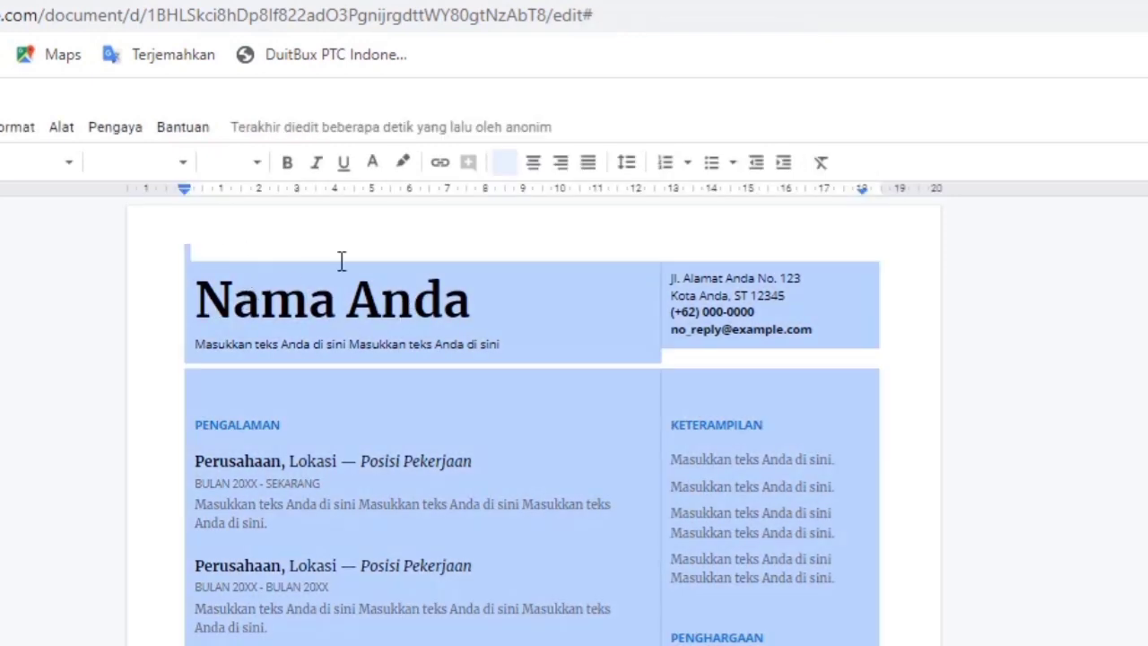
{"action": "key", "text": "Delete"}
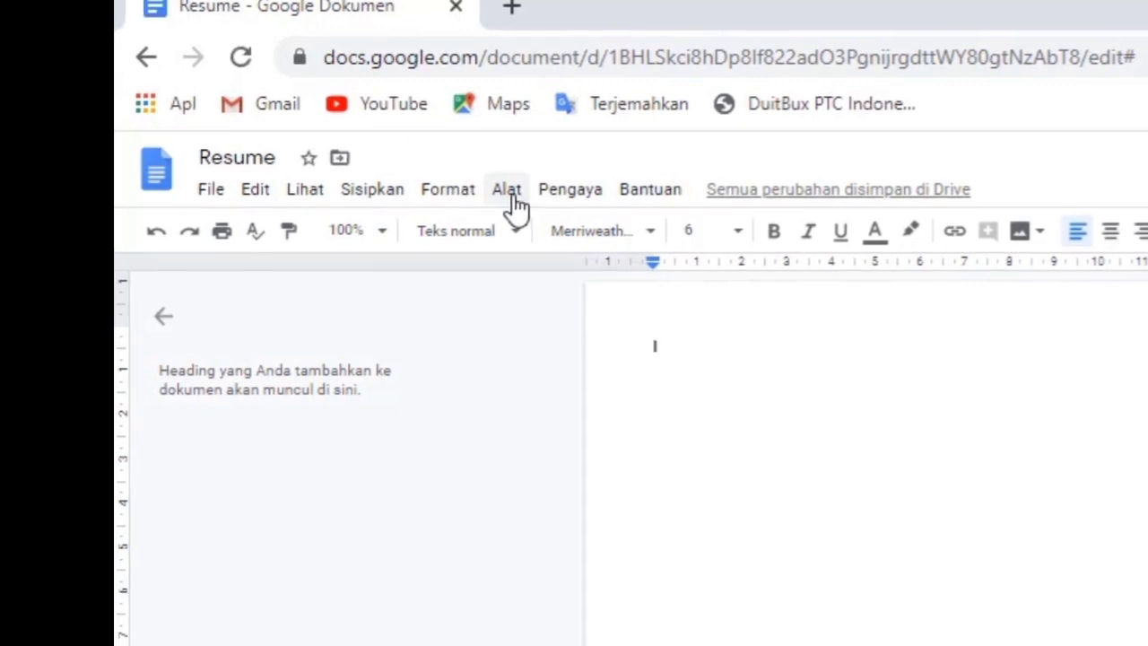
Step: Turn on Dikte voice typing in Bahasa Indonesia and start the microphone listening
{"action": "left_click", "coordinate": [515, 205]}
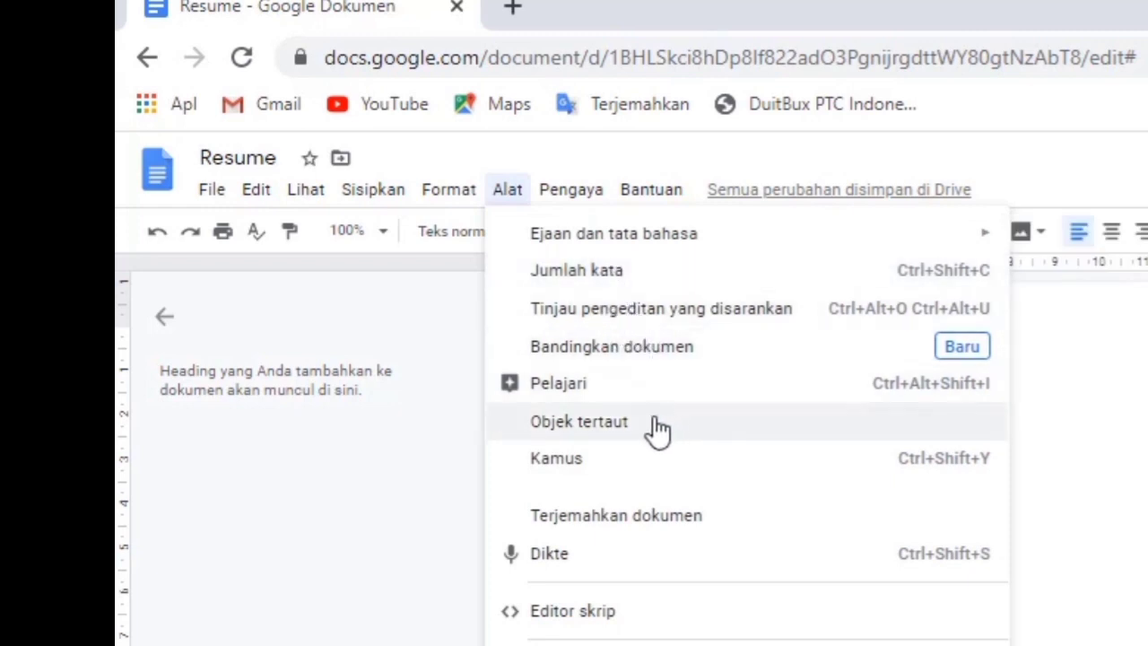
{"action": "left_click", "coordinate": [545, 567]}
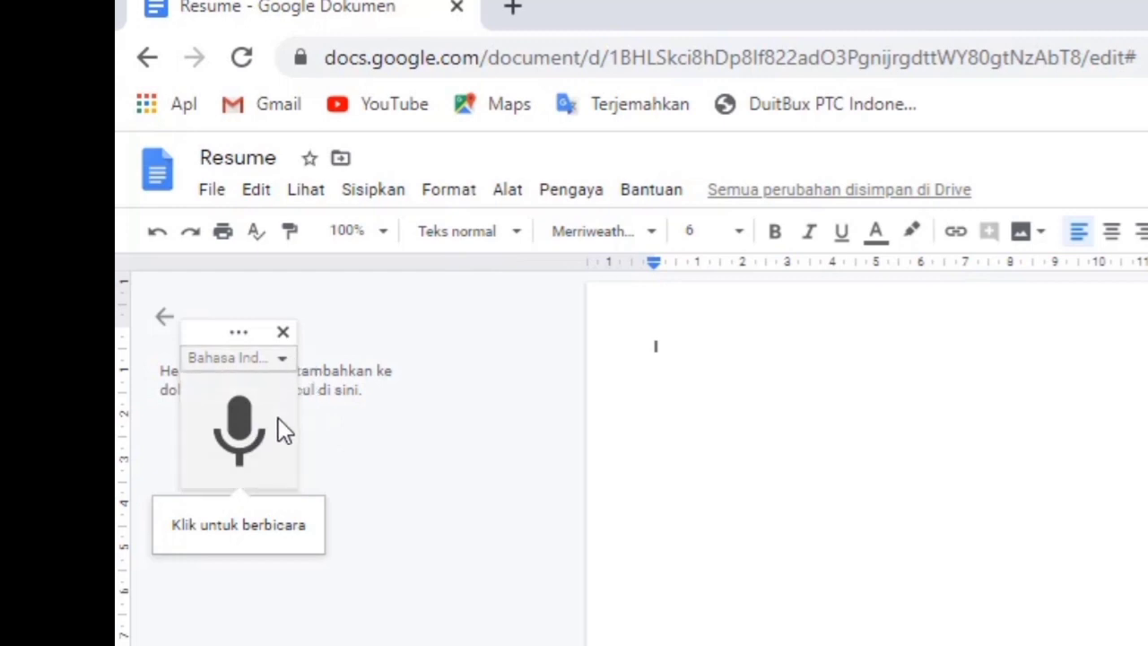
{"action": "left_click", "coordinate": [281, 358]}
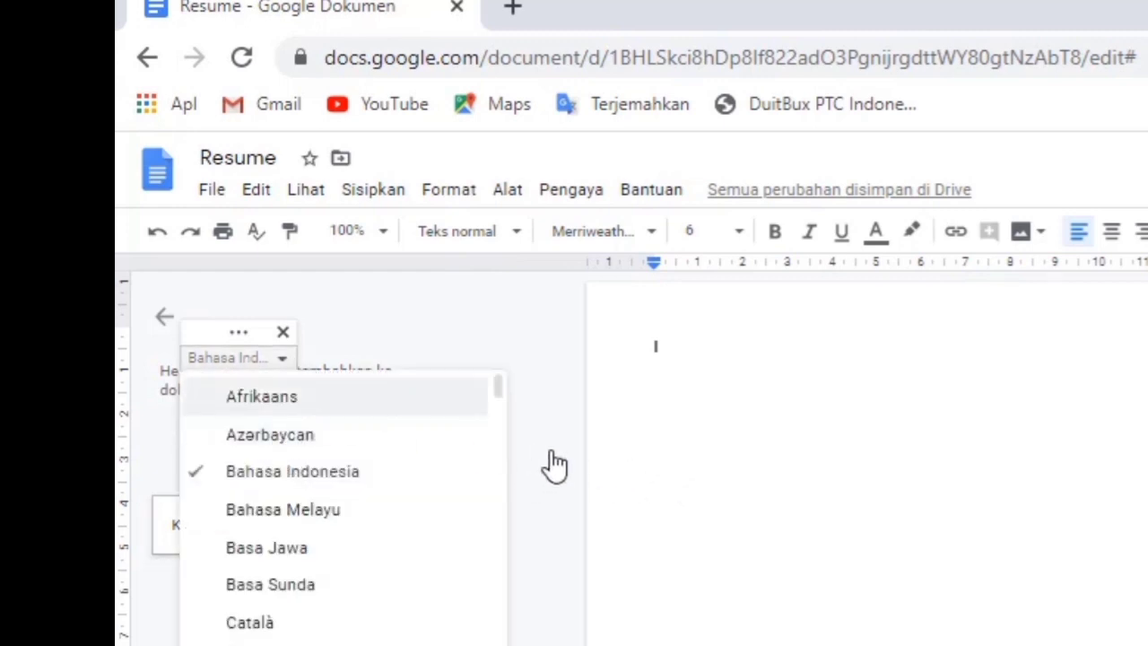
{"action": "left_click", "coordinate": [541, 391]}
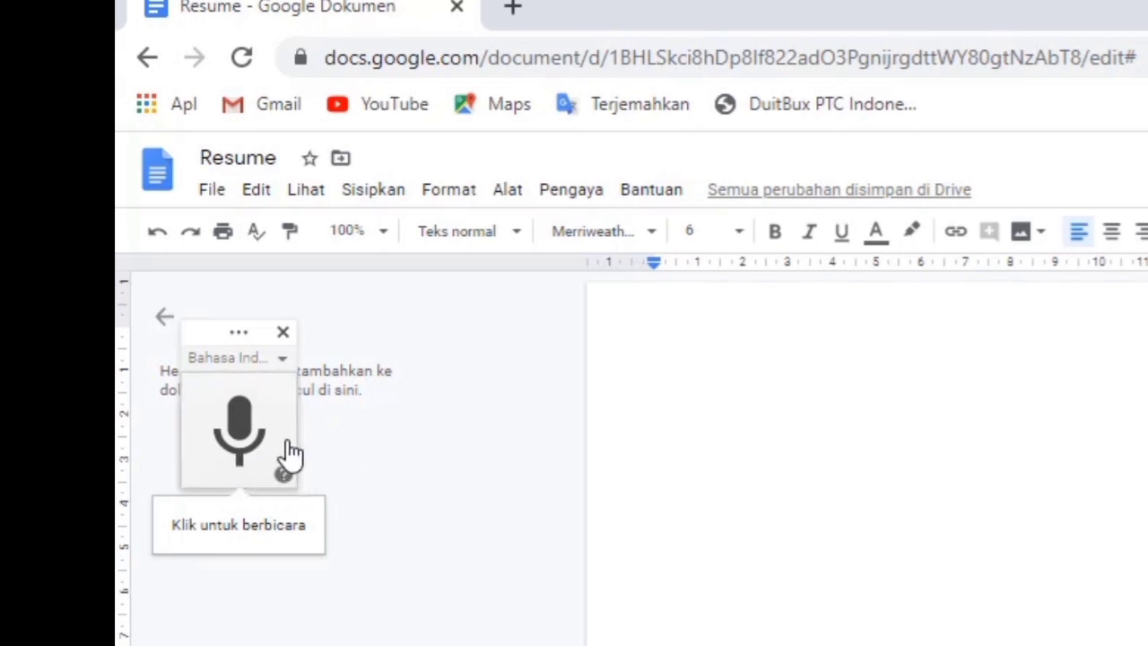
{"action": "left_click", "coordinate": [240, 449]}
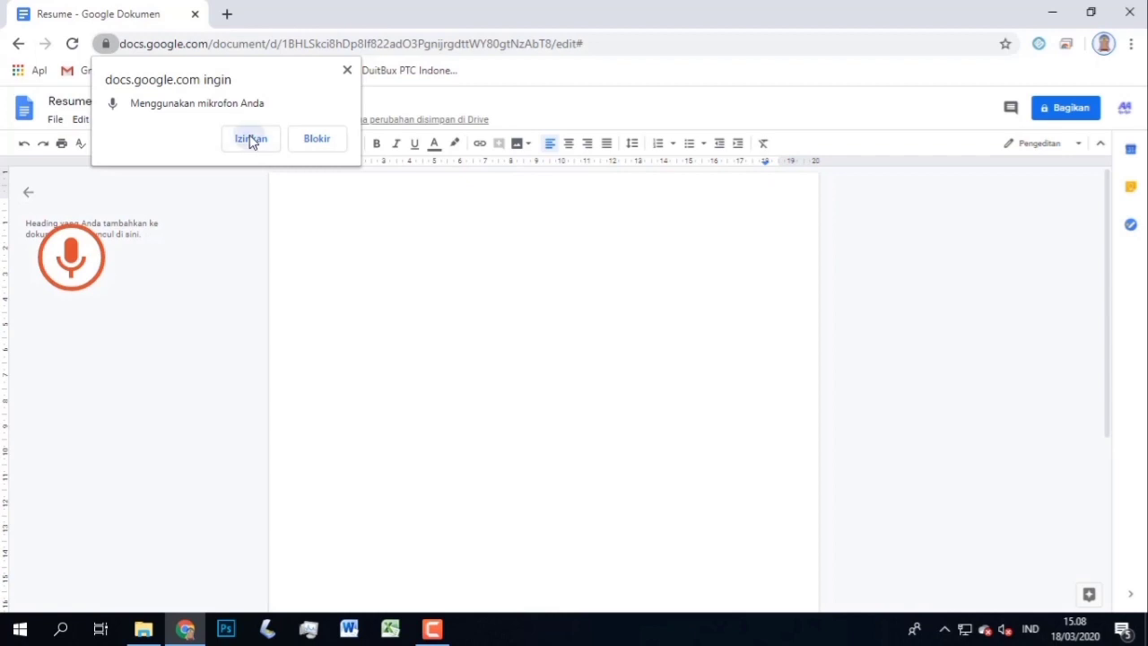
Step: Allow microphone access and dictate the Indonesian paragraph introducing a voice-typing tutorial
{"action": "left_click", "coordinate": [251, 140]}
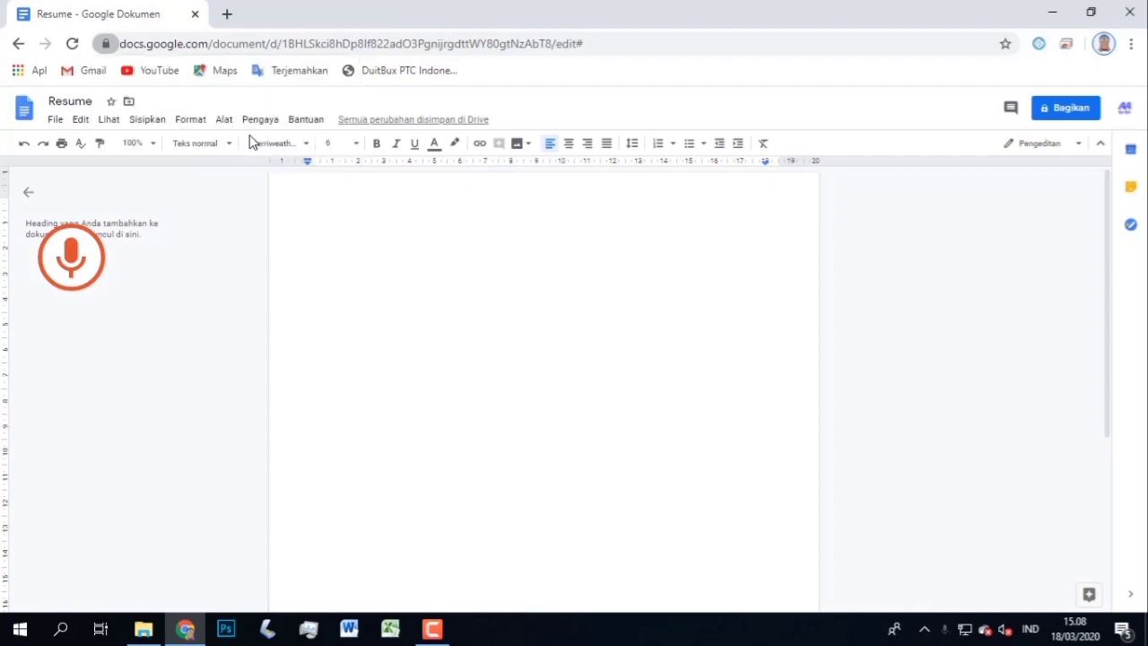
{"action": "left_click", "coordinate": [86, 260]}
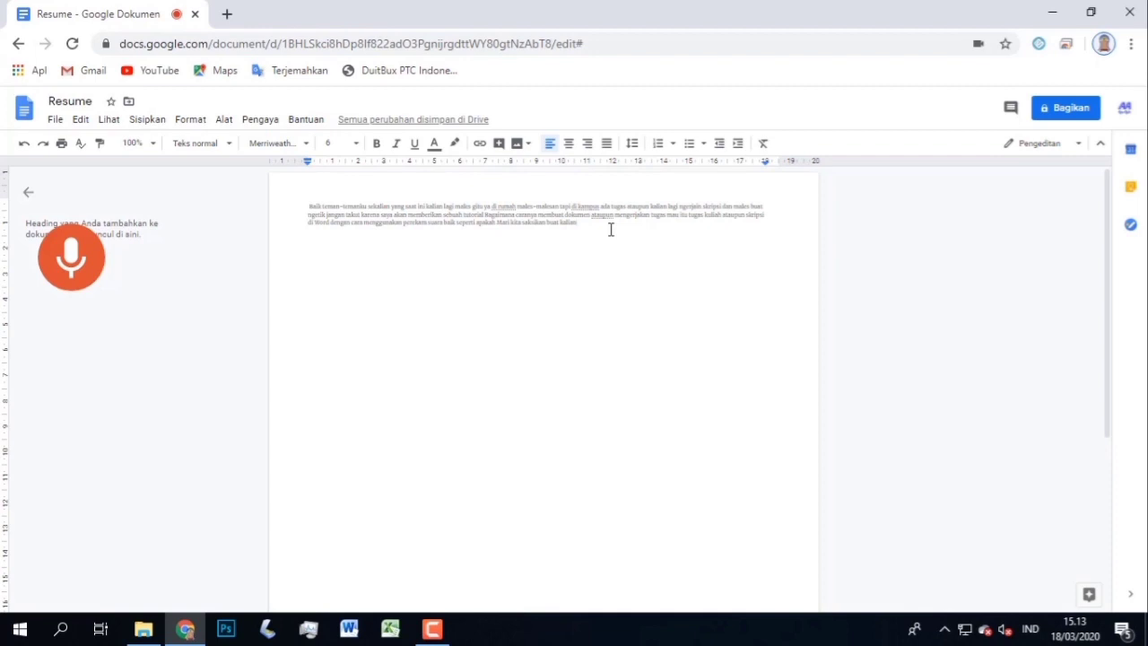
Step: Check the dictated paragraph and switch off voice typing
{"action": "triple_click", "coordinate": [364, 225]}
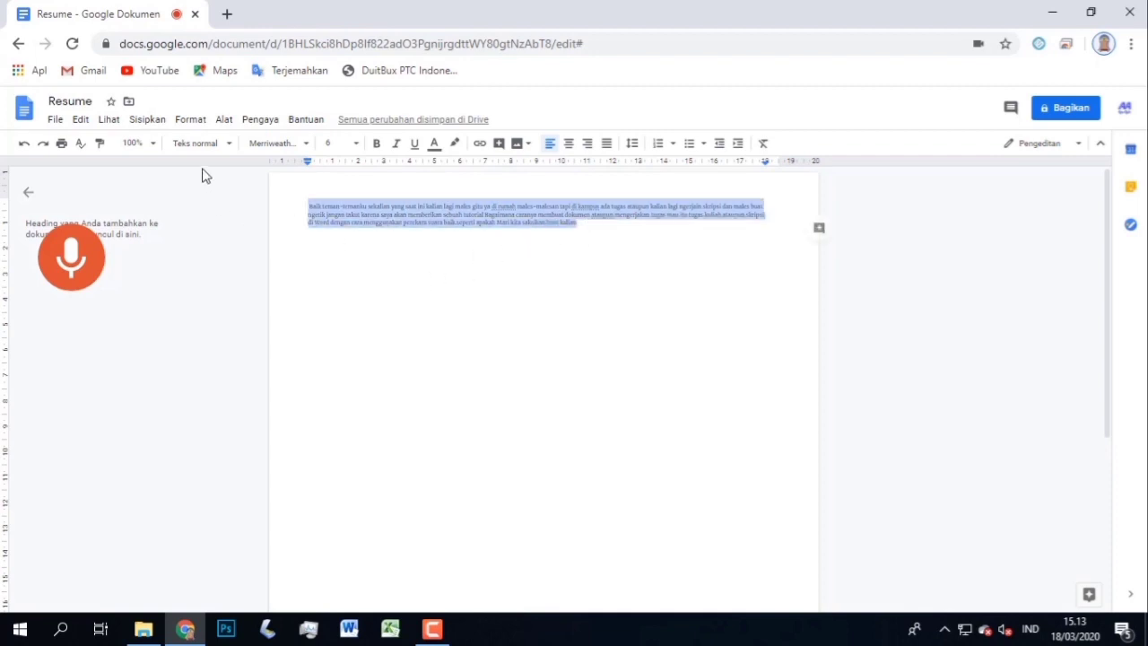
{"action": "left_click", "coordinate": [368, 285]}
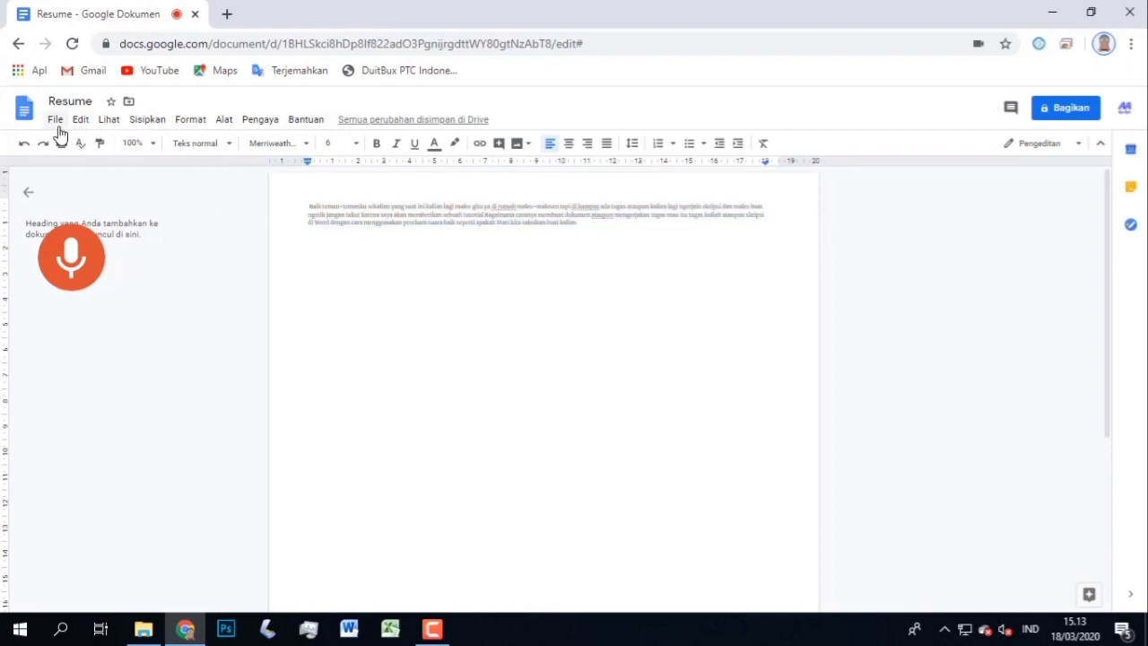
{"action": "left_click", "coordinate": [78, 270]}
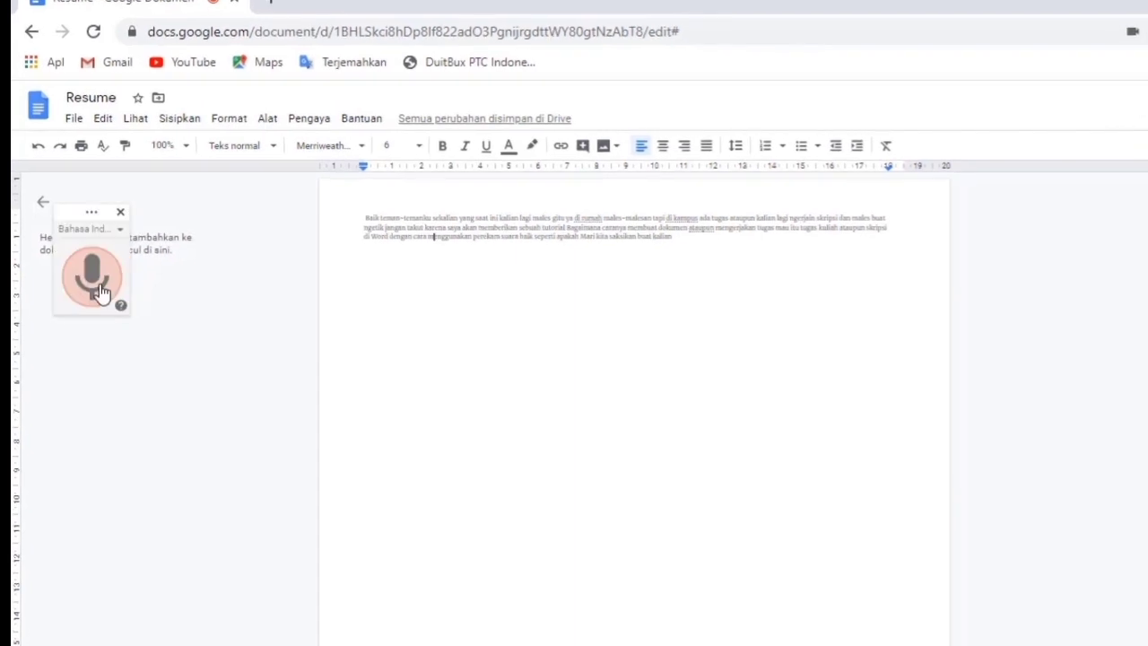
Step: Download the document as a Microsoft Word file, Resume.docx
{"action": "left_click", "coordinate": [74, 119]}
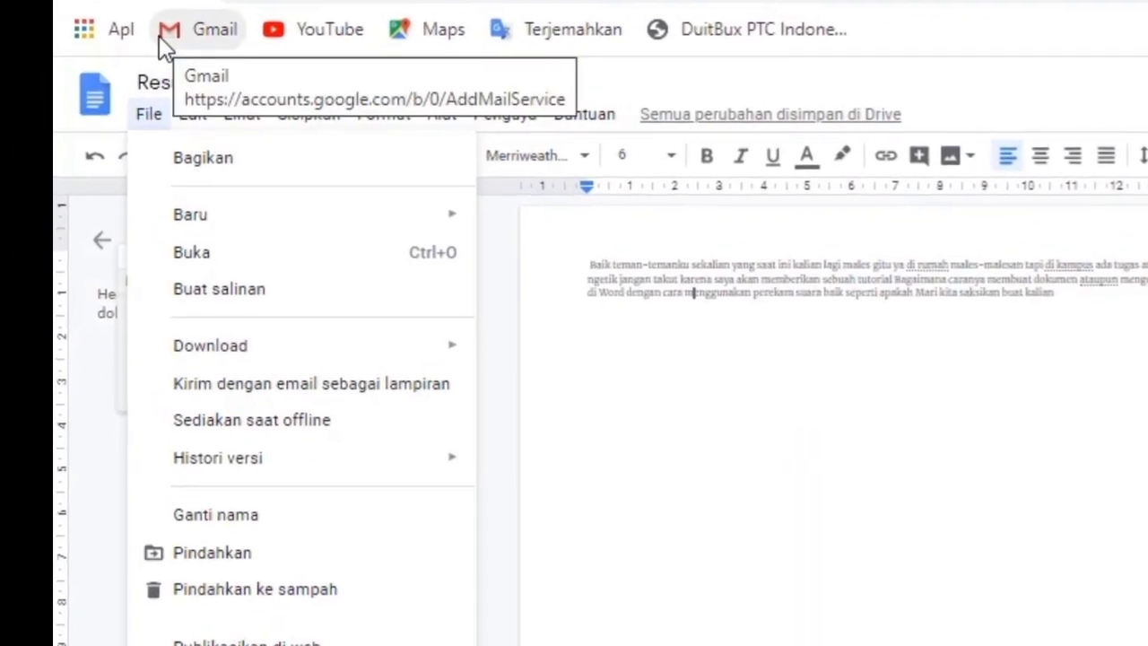
{"action": "left_click", "coordinate": [193, 113]}
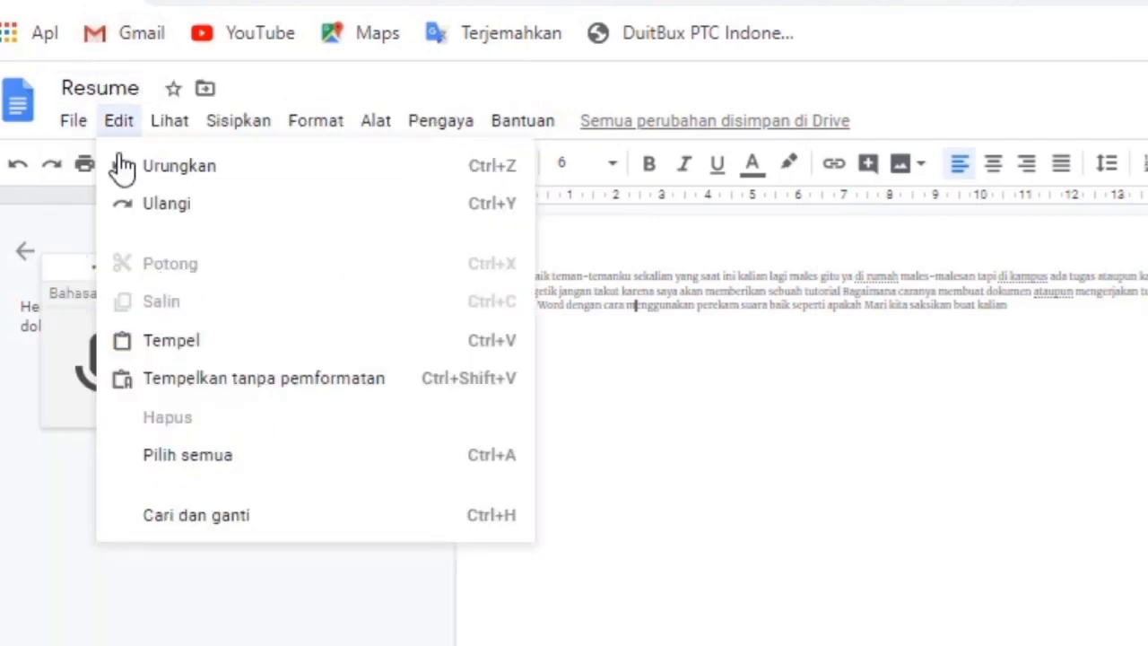
{"action": "mouse_move", "coordinate": [71, 130]}
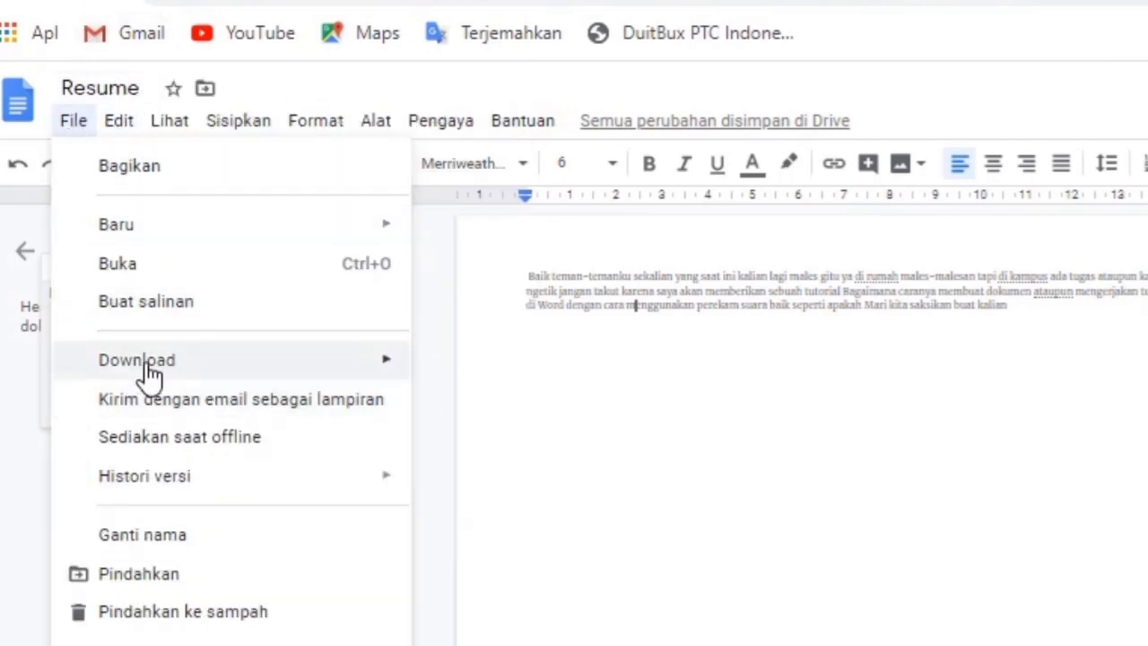
{"action": "mouse_move", "coordinate": [377, 360]}
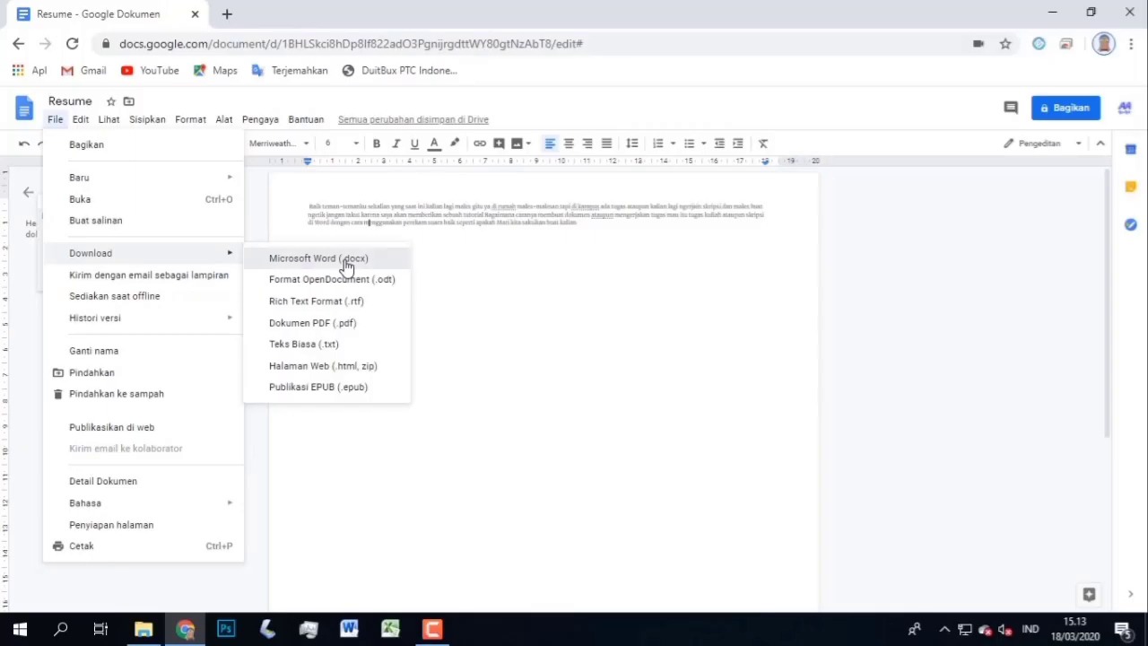
{"action": "left_click", "coordinate": [347, 258]}
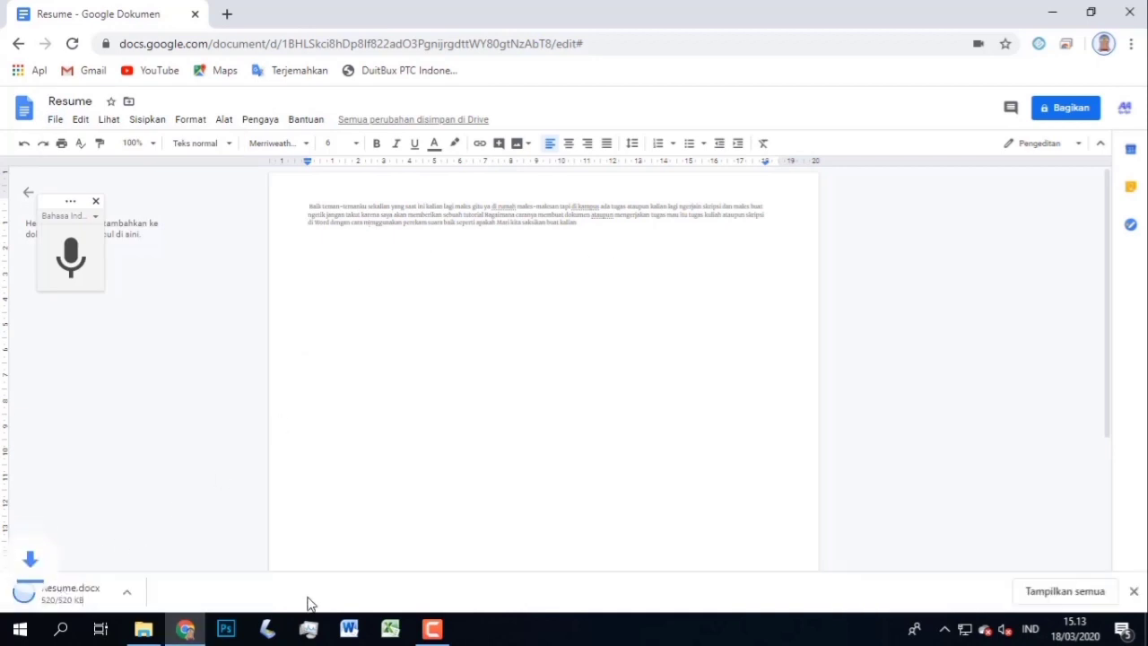
Step: Open Resume.docx from the Unduhan folder in File Explorer so it loads in Word
{"action": "left_click", "coordinate": [144, 627]}
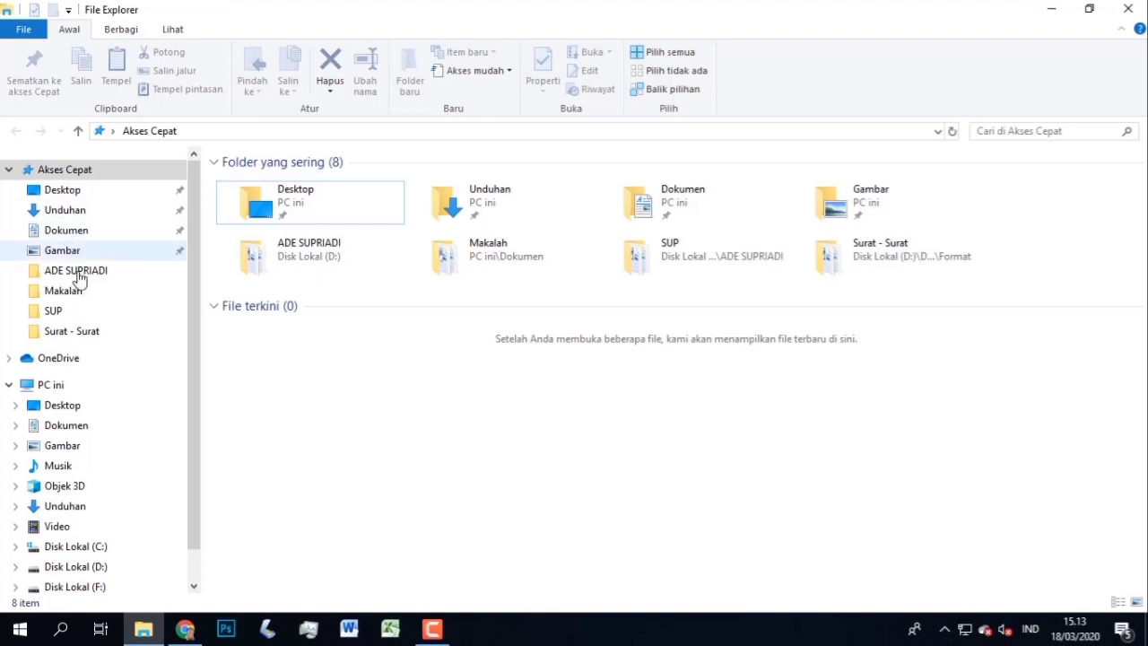
{"action": "left_click", "coordinate": [90, 212]}
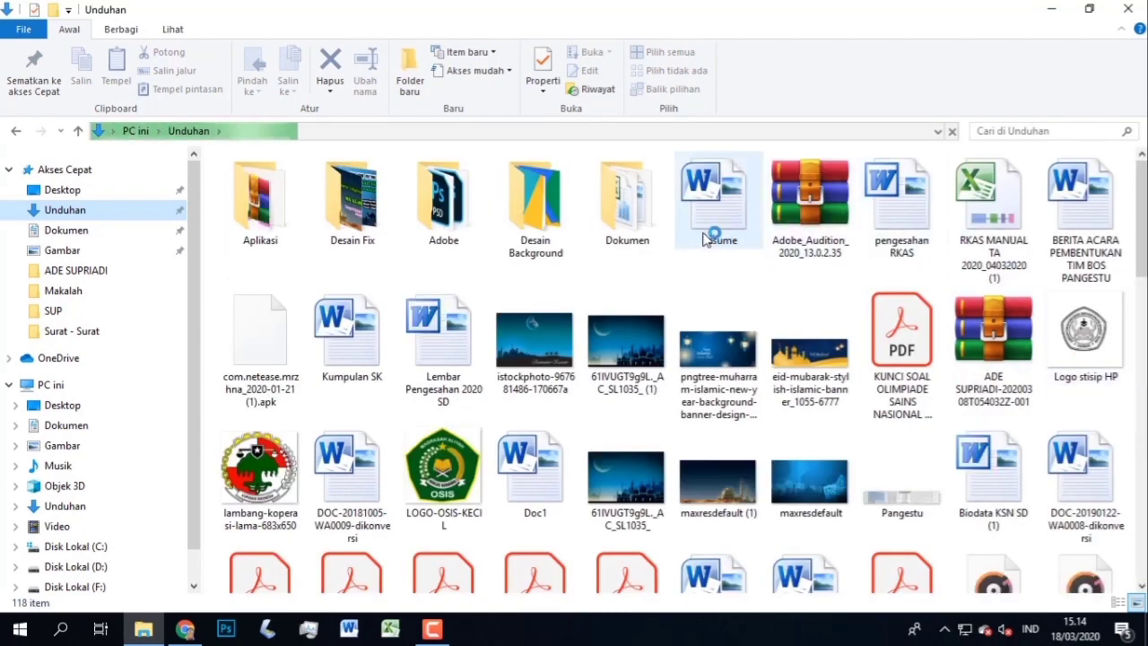
{"action": "left_click", "coordinate": [708, 235]}
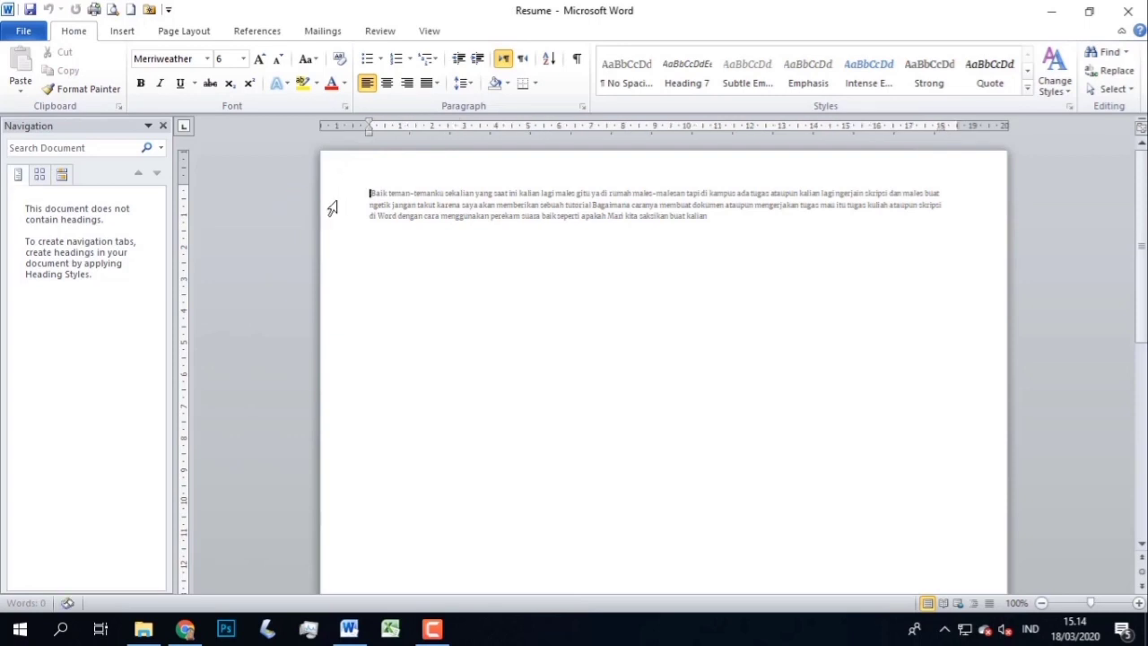
Step: Set the whole dictated paragraph to 20 pt font size, then close Word
{"action": "left_click_drag", "start_coordinate": [370, 193], "coordinate": [1033, 222]}
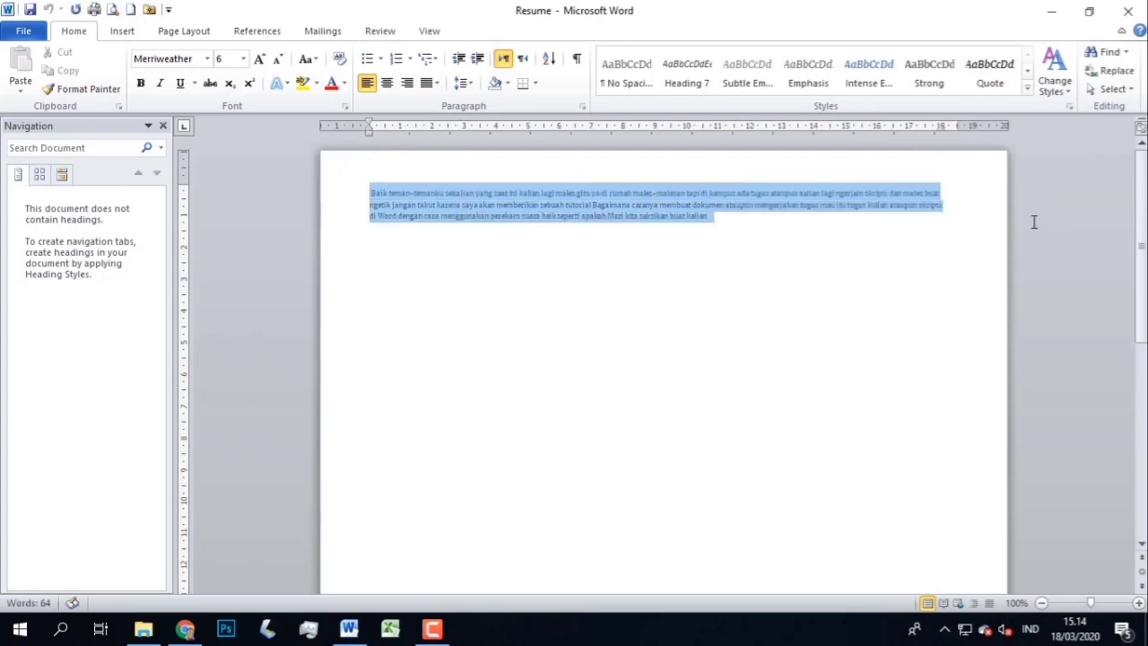
{"action": "left_click", "coordinate": [243, 59]}
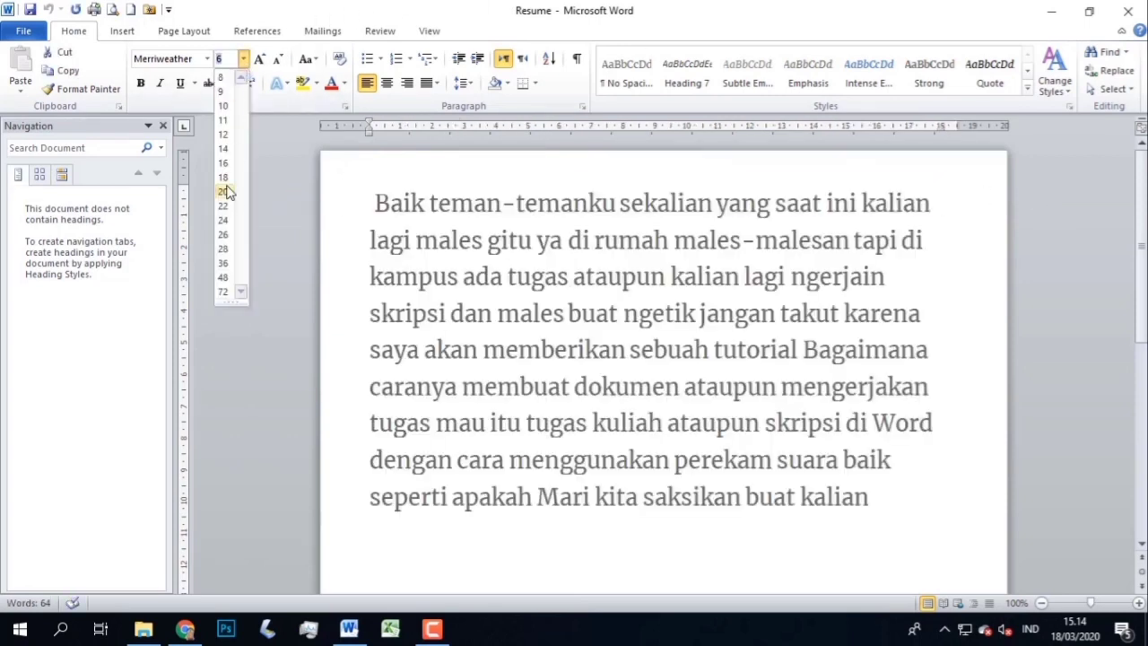
{"action": "left_click", "coordinate": [224, 191]}
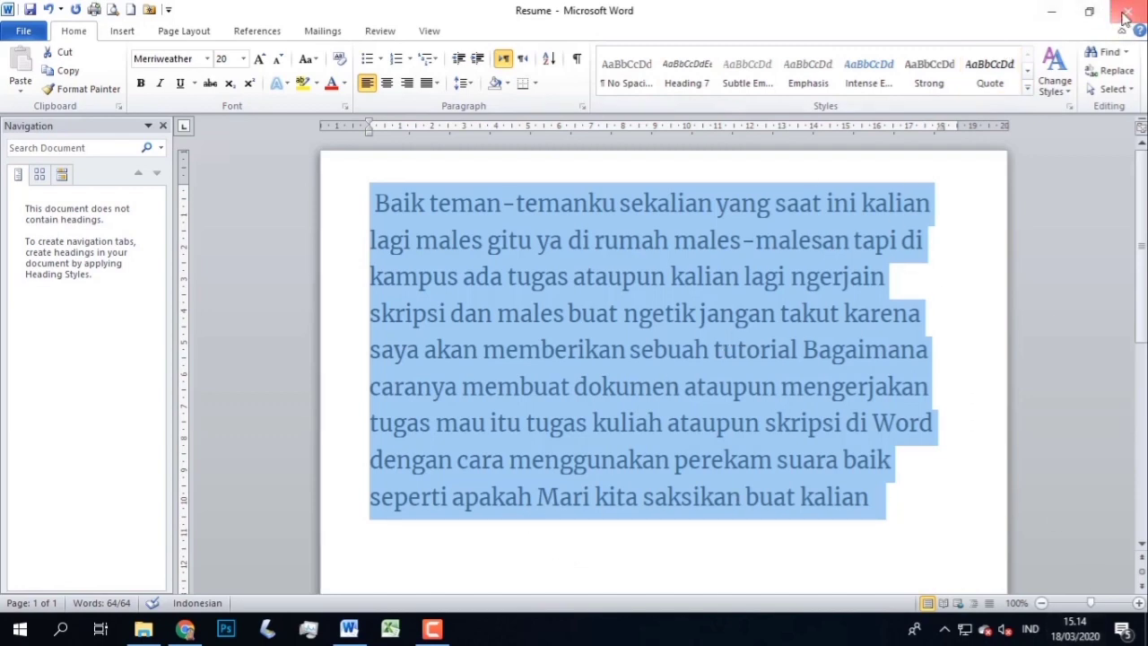
{"action": "left_click", "coordinate": [1128, 11]}
Step: Discard Word's changes with Don't Save and minimize File Explorer and Chrome to the taskbar
{"action": "left_click", "coordinate": [570, 337]}
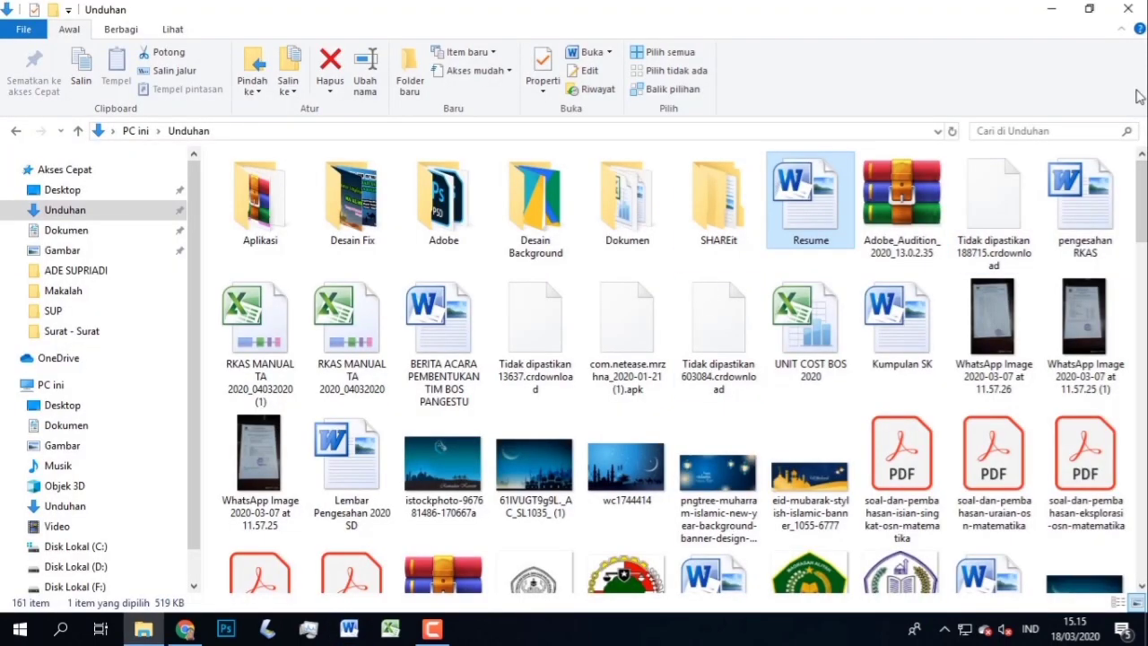
{"action": "left_click", "coordinate": [1054, 9]}
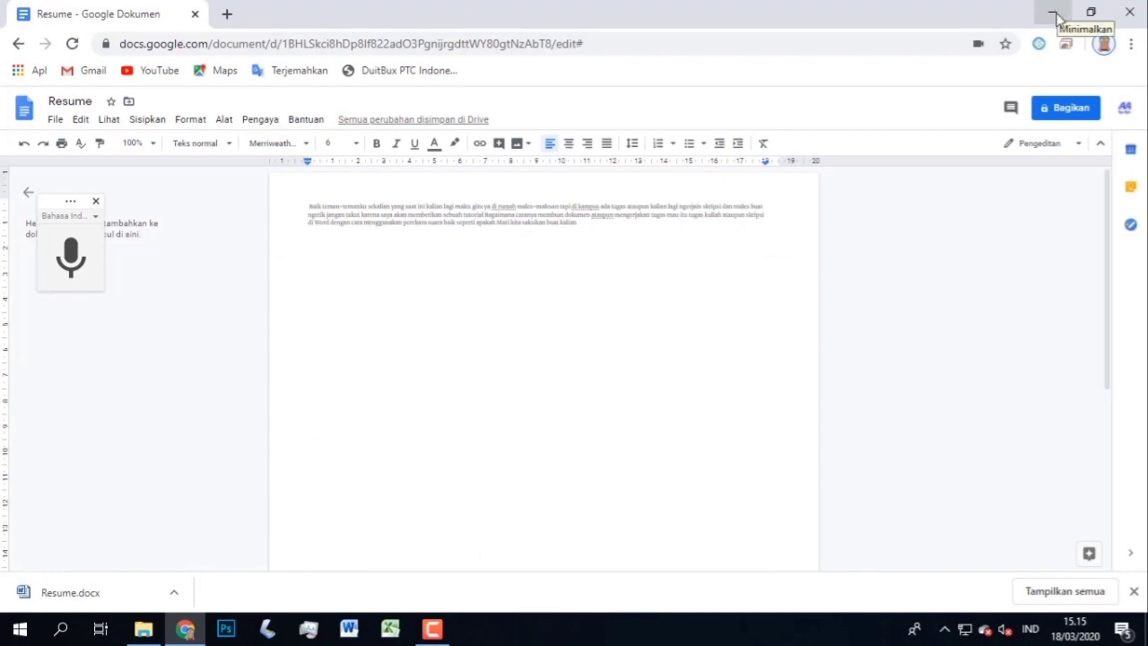
{"action": "left_click", "coordinate": [1049, 13]}
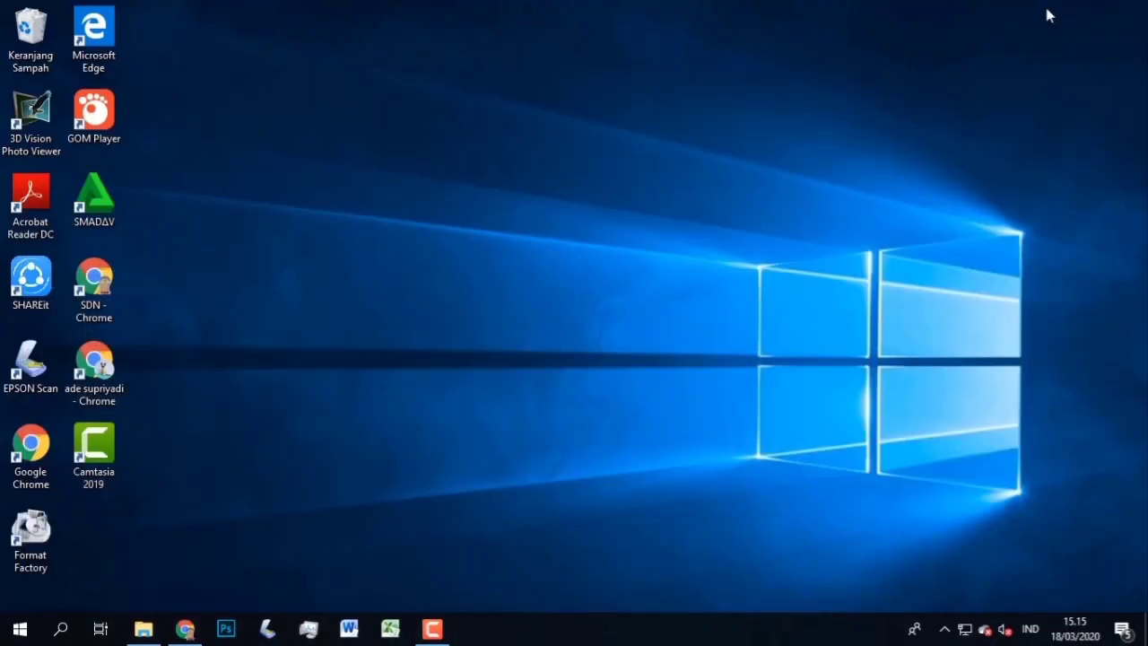